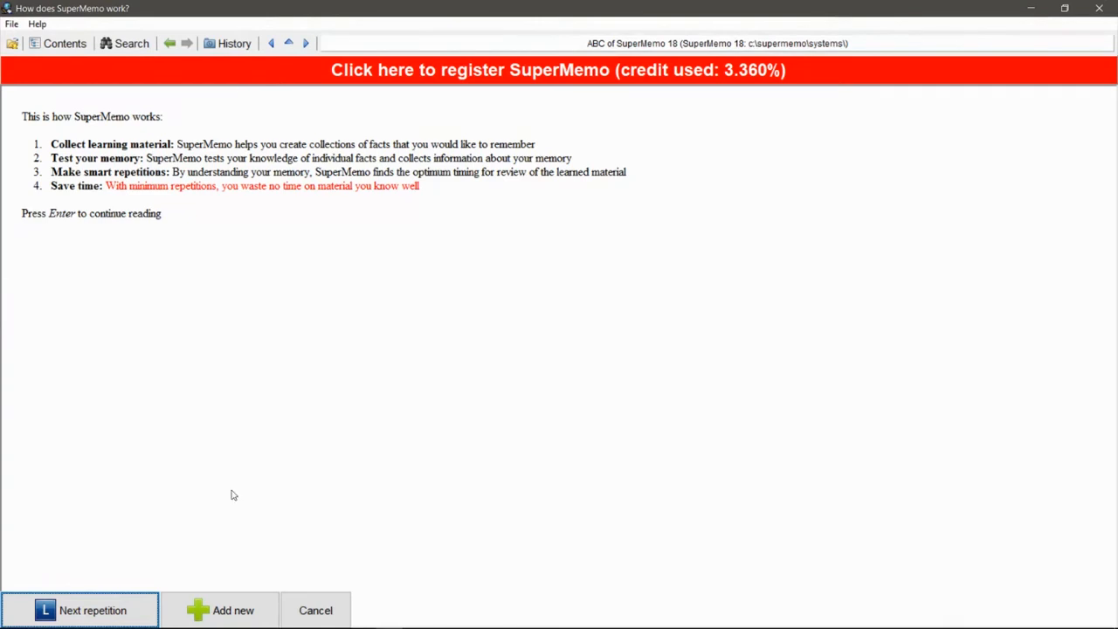
Set the program's user level to Professional.
{"action": "left_click_drag", "start_coordinate": [726, 13], "coordinate": [633, 2]}
{"action": "left_click", "coordinate": [11, 24]}
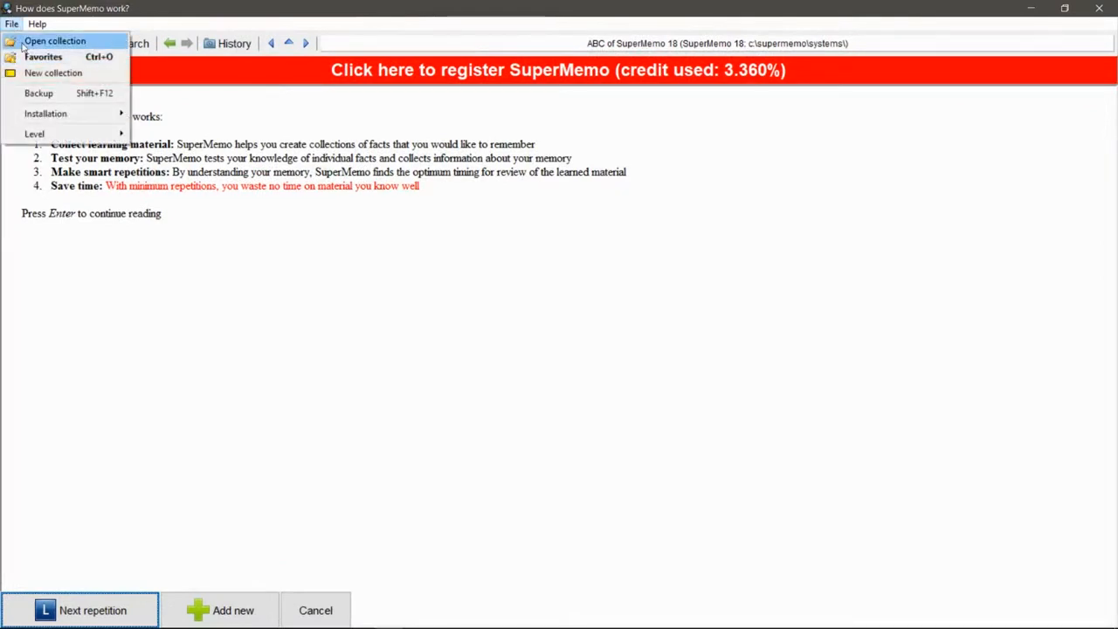
{"action": "mouse_move", "coordinate": [131, 136]}
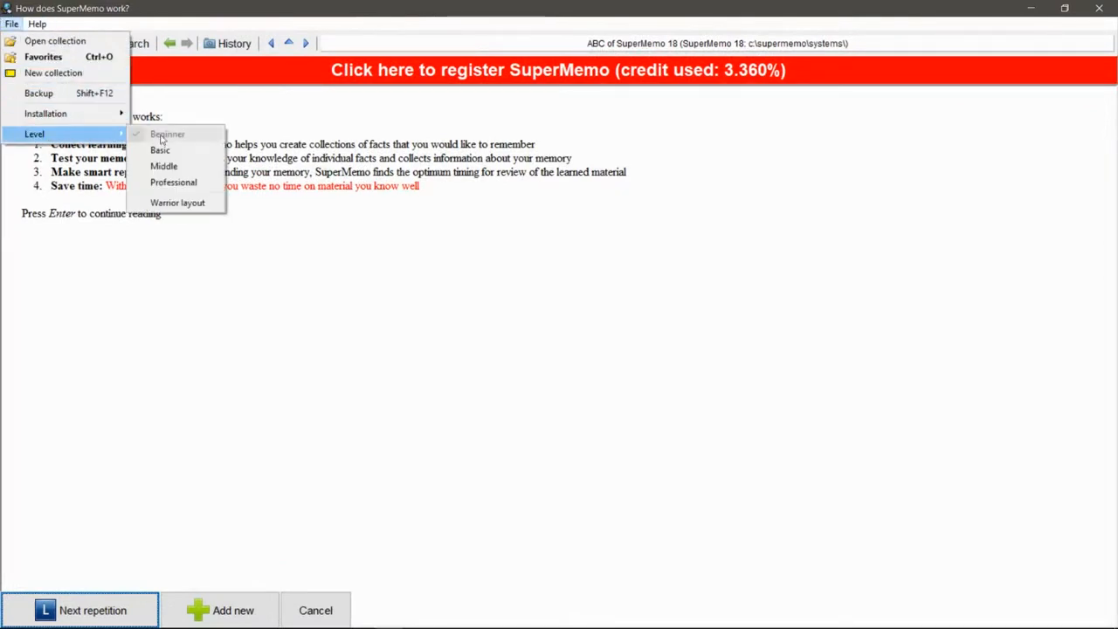
{"action": "left_click", "coordinate": [189, 182]}
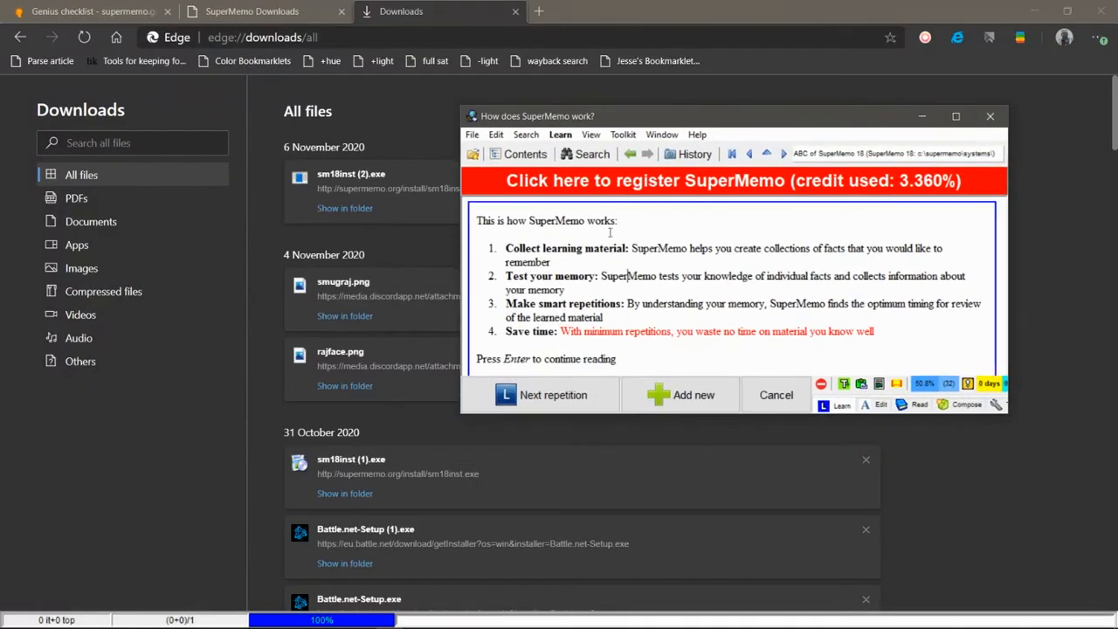
Show the collection's contents window and turn on the plain background behind the program windows.
{"action": "left_click", "coordinate": [524, 155]}
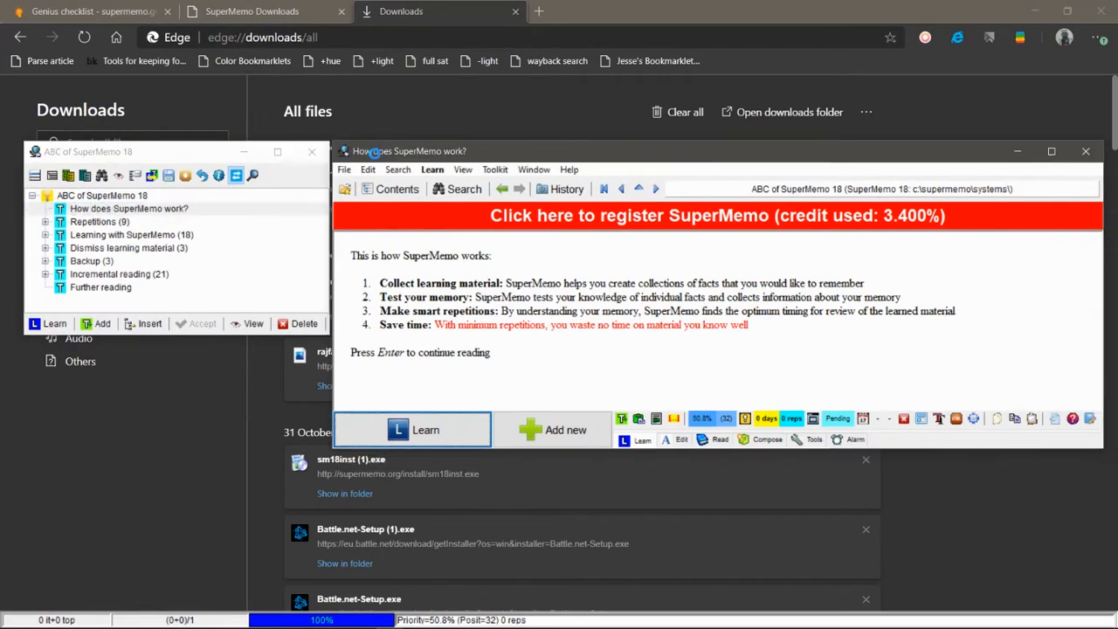
{"action": "left_click", "coordinate": [544, 171]}
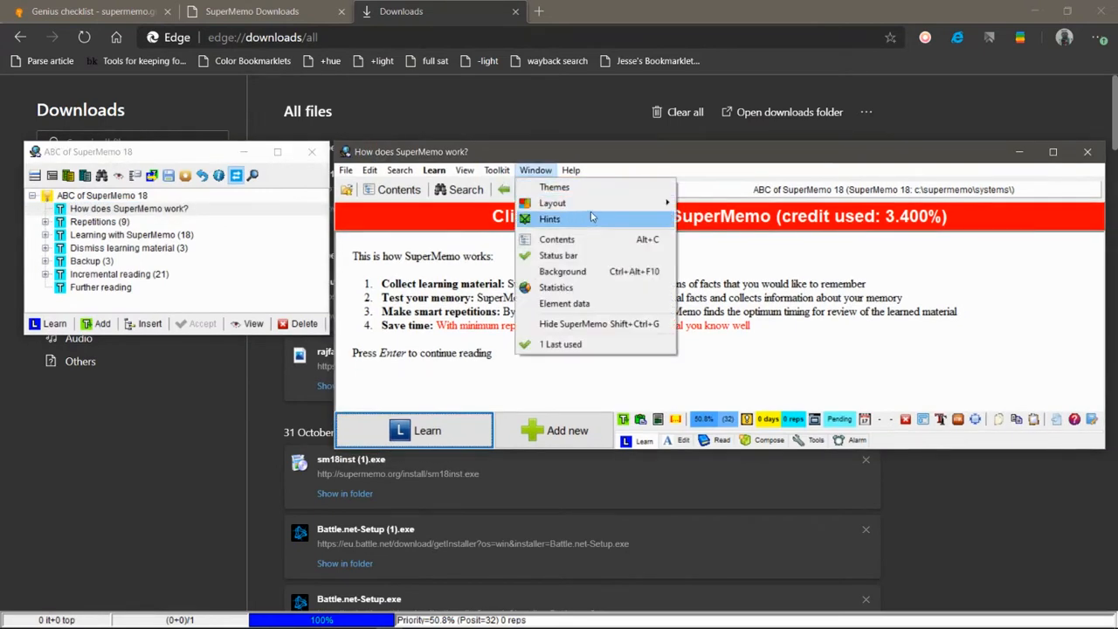
{"action": "mouse_move", "coordinate": [593, 207]}
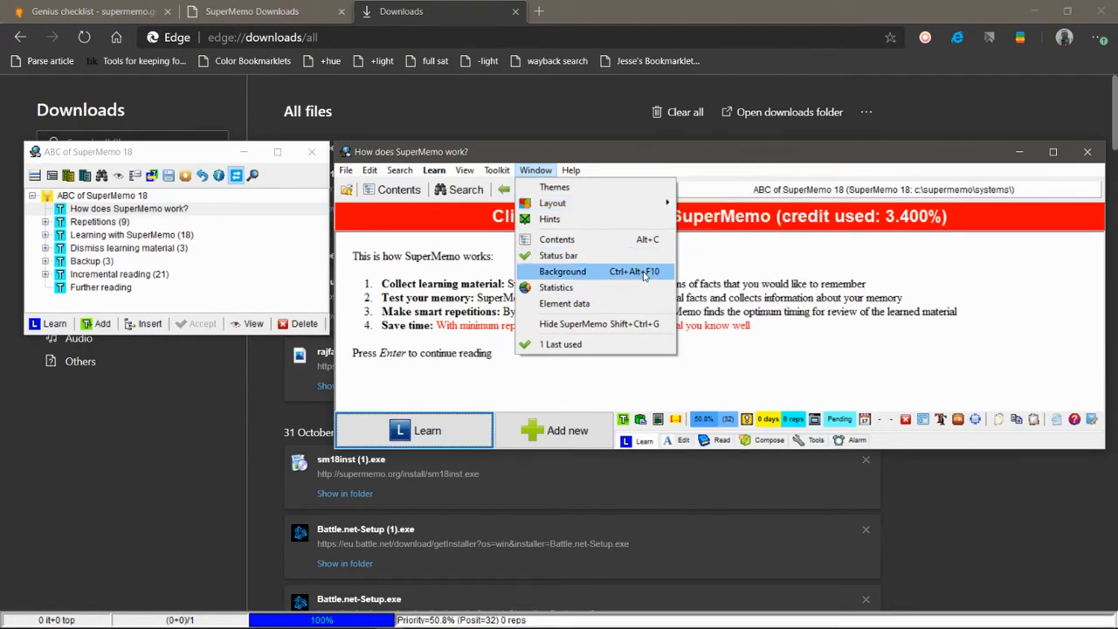
{"action": "left_click", "coordinate": [579, 273]}
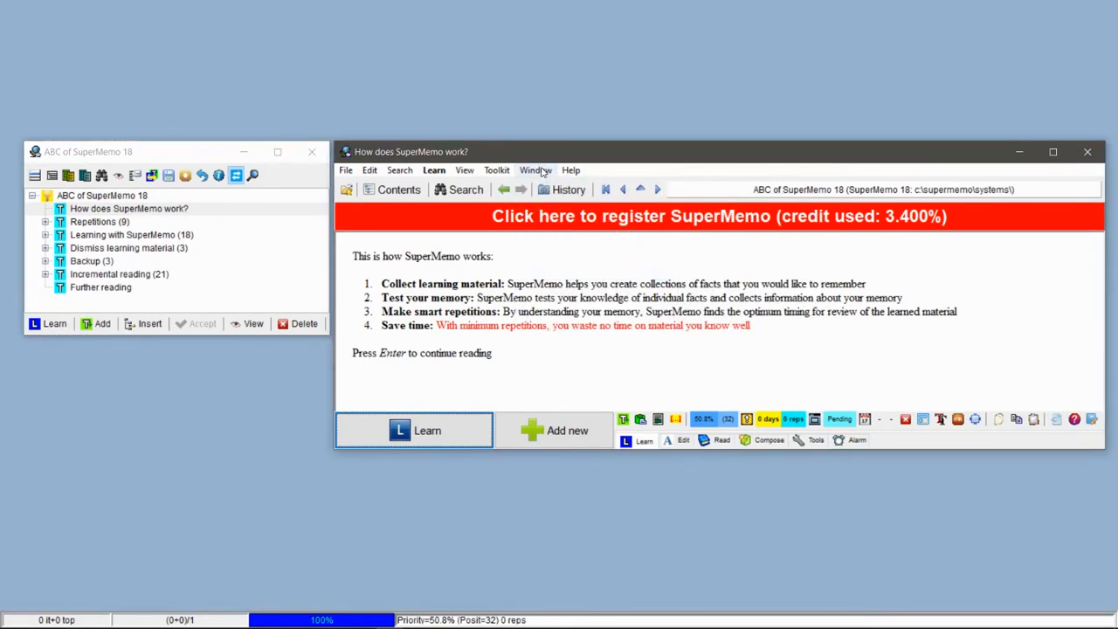
Arrange the contents and element windows side by side, stretching both to nearly the full height of the screen.
{"action": "left_click", "coordinate": [536, 170]}
{"action": "left_click", "coordinate": [589, 154]}
{"action": "left_click_drag", "start_coordinate": [595, 142], "coordinate": [595, 21]}
{"action": "left_click_drag", "start_coordinate": [624, 456], "coordinate": [624, 615]}
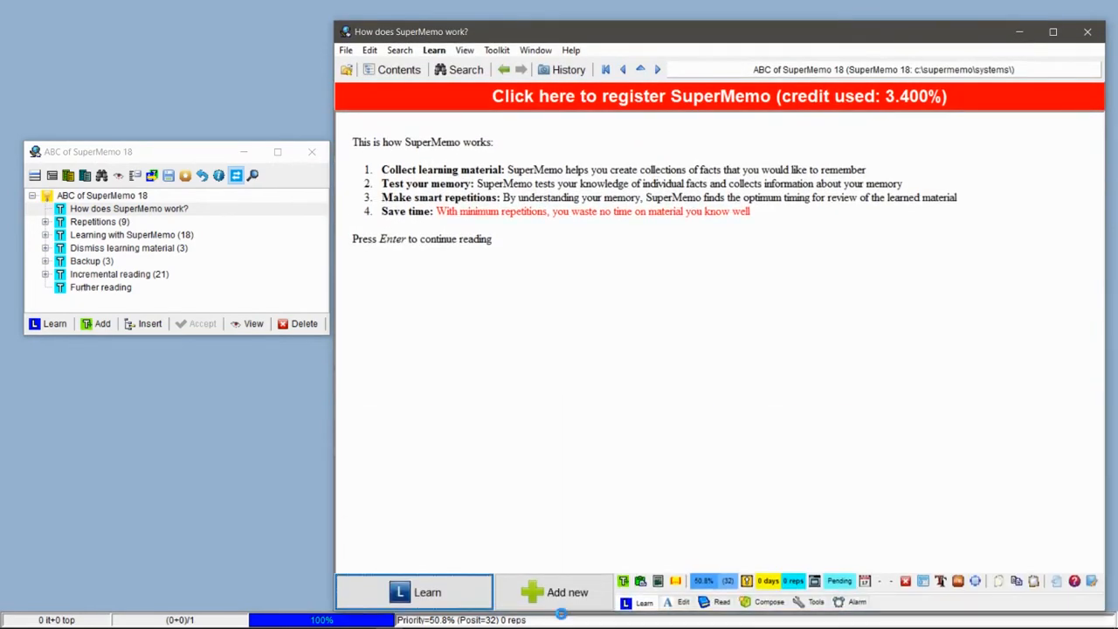
{"action": "left_click_drag", "start_coordinate": [179, 144], "coordinate": [179, 22]}
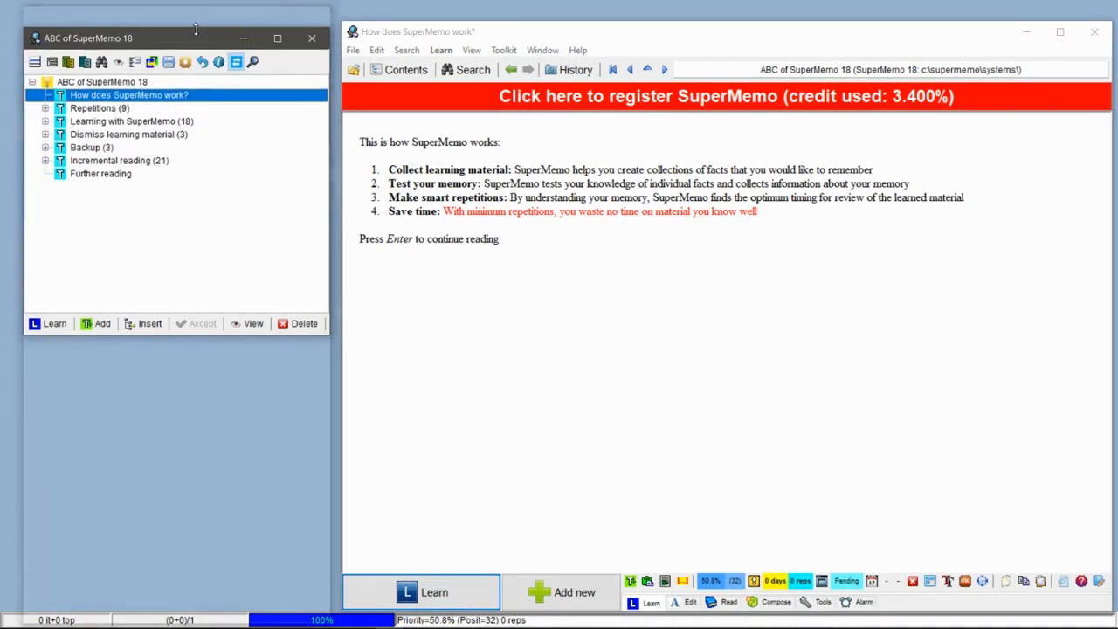
{"action": "left_click_drag", "start_coordinate": [211, 343], "coordinate": [209, 596]}
{"action": "left_click_drag", "start_coordinate": [575, 42], "coordinate": [568, 33]}
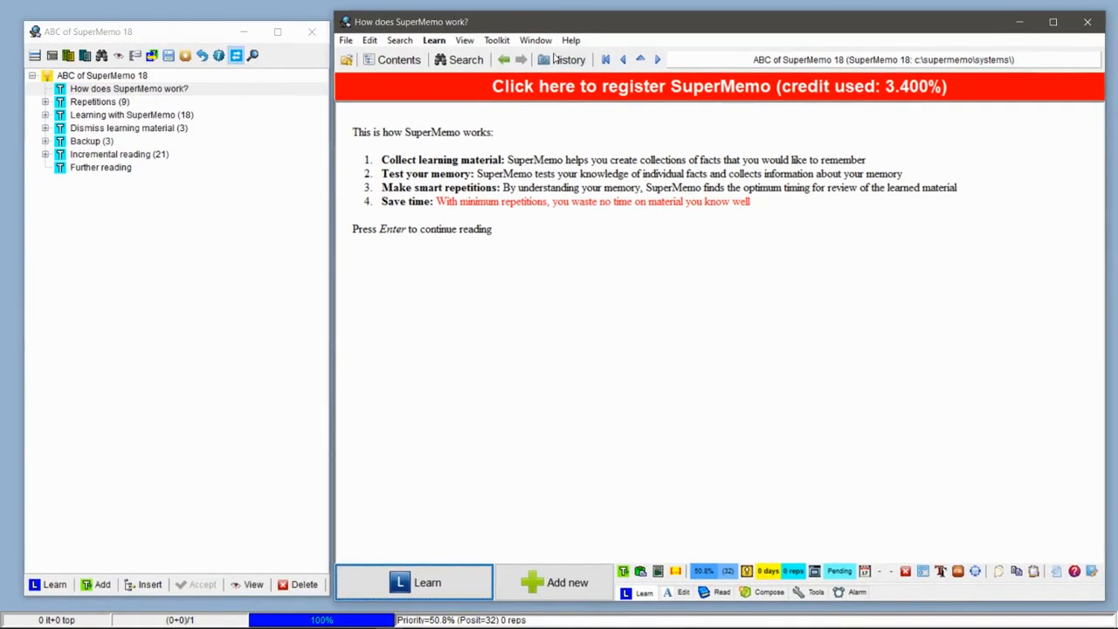
Save the current window arrangement as the default layout under the name Last used.
{"action": "left_click", "coordinate": [536, 41]}
{"action": "mouse_move", "coordinate": [587, 73]}
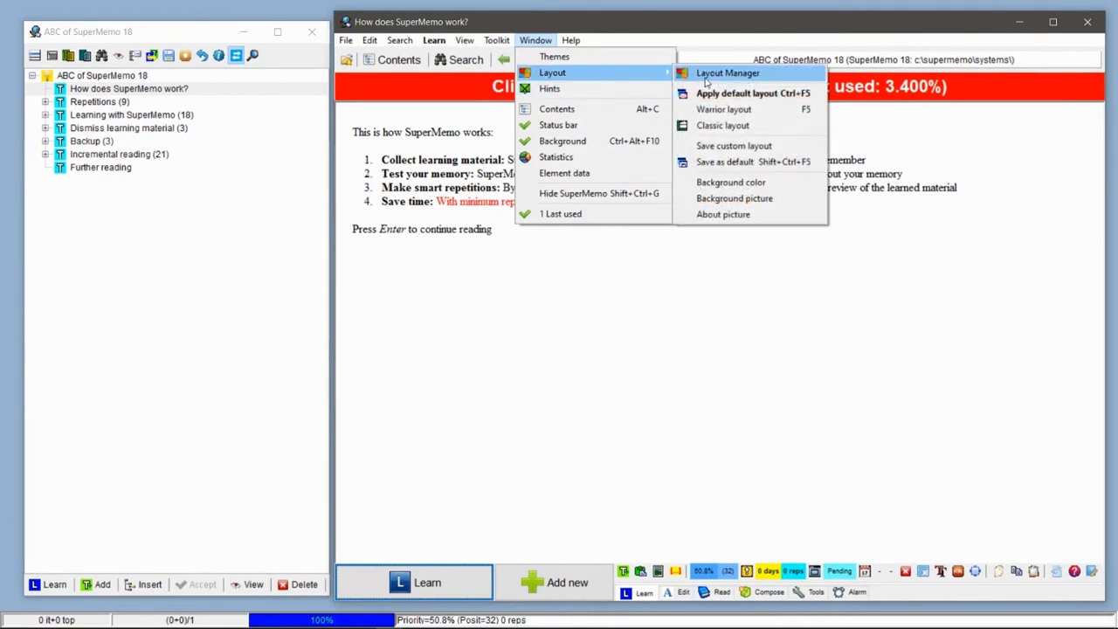
{"action": "left_click", "coordinate": [717, 161]}
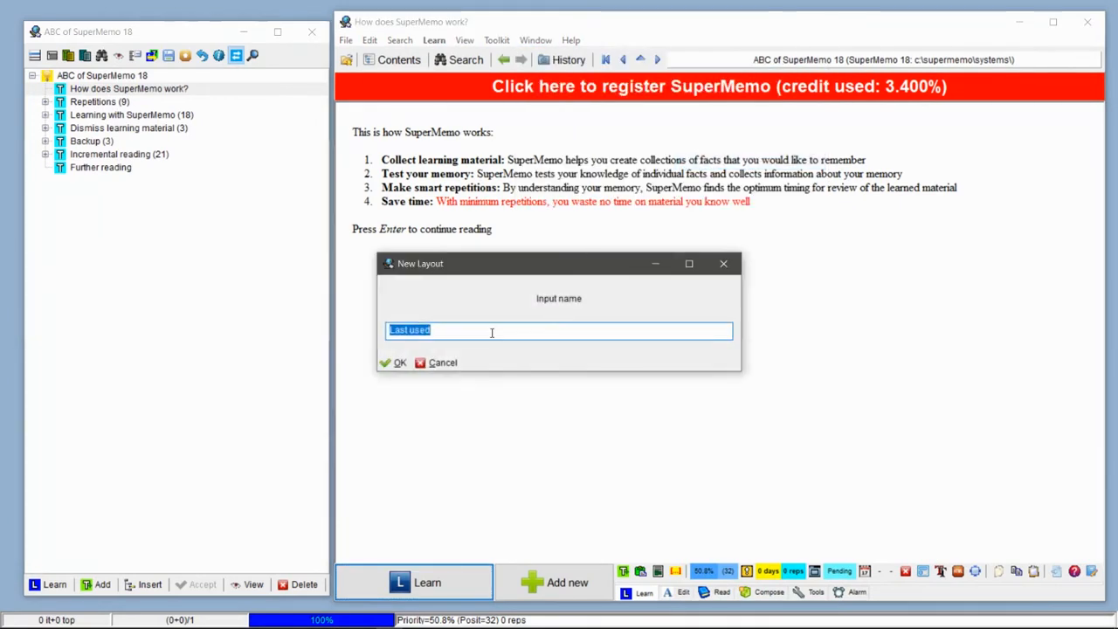
{"action": "key", "text": "Return"}
Add a new blank topic to the collection, and switch to Edge to look through the Genius checklist article.
{"action": "left_click", "coordinate": [528, 273]}
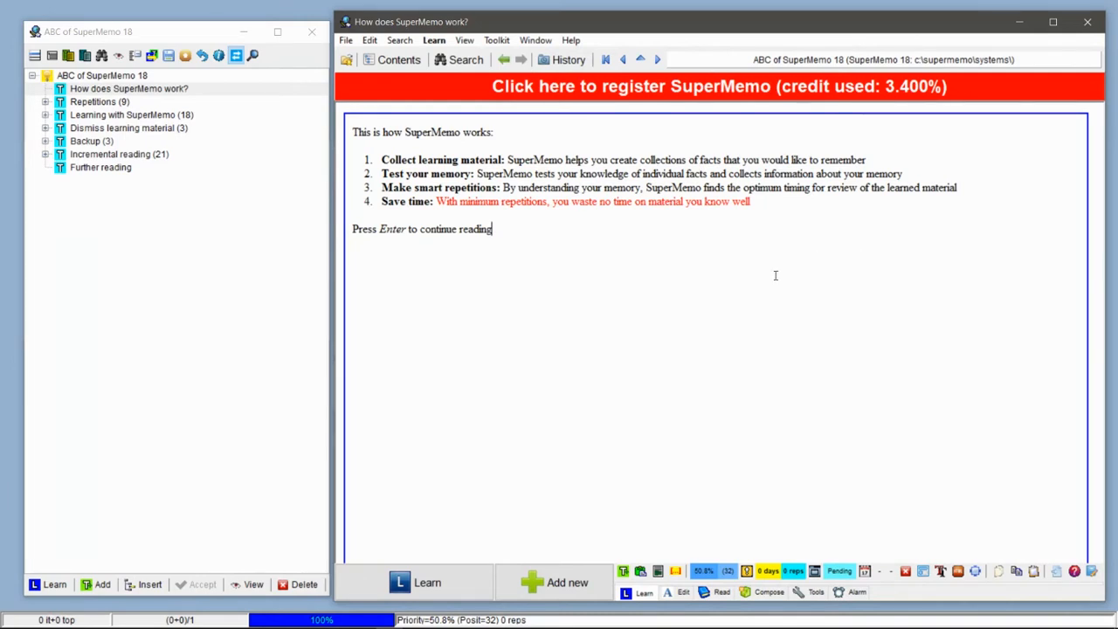
{"action": "key", "text": "alt+n"}
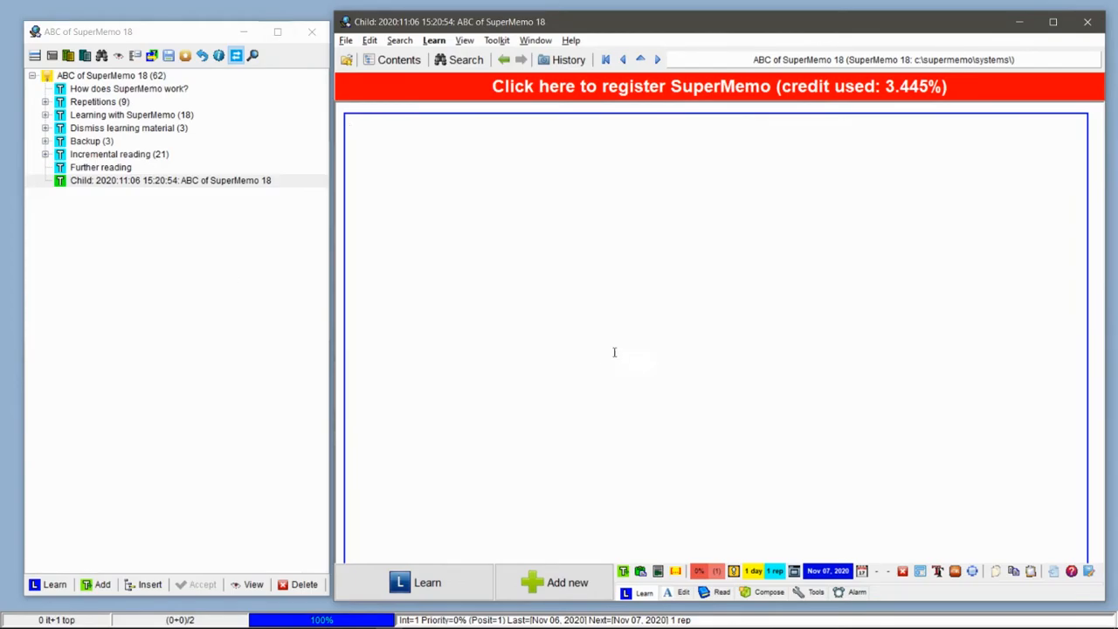
{"action": "key", "text": "alt+Tab"}
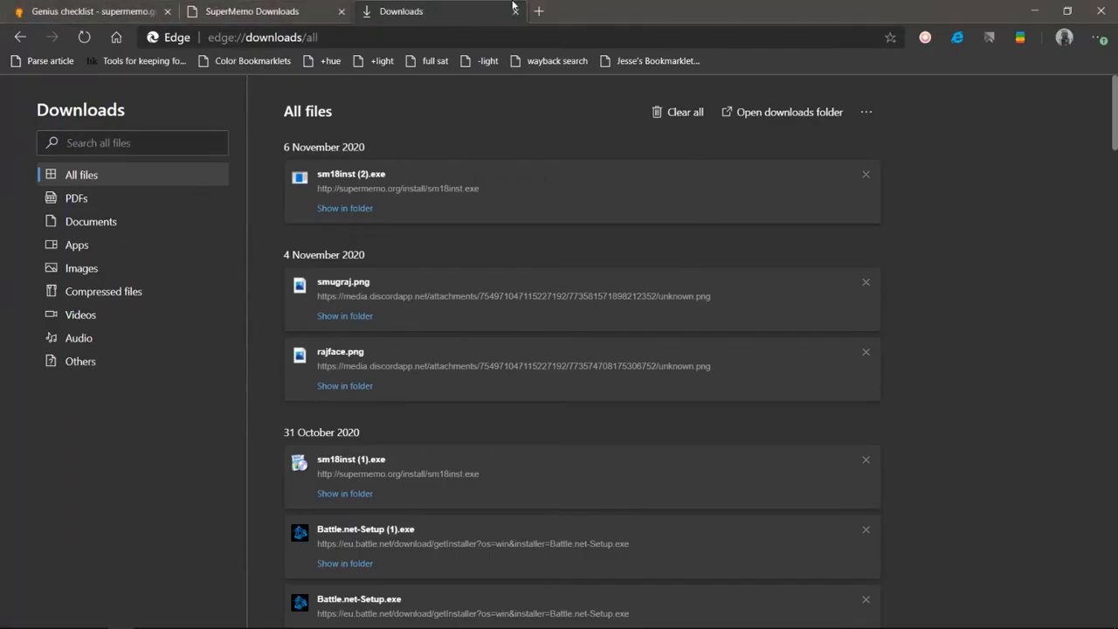
{"action": "left_click", "coordinate": [89, 10]}
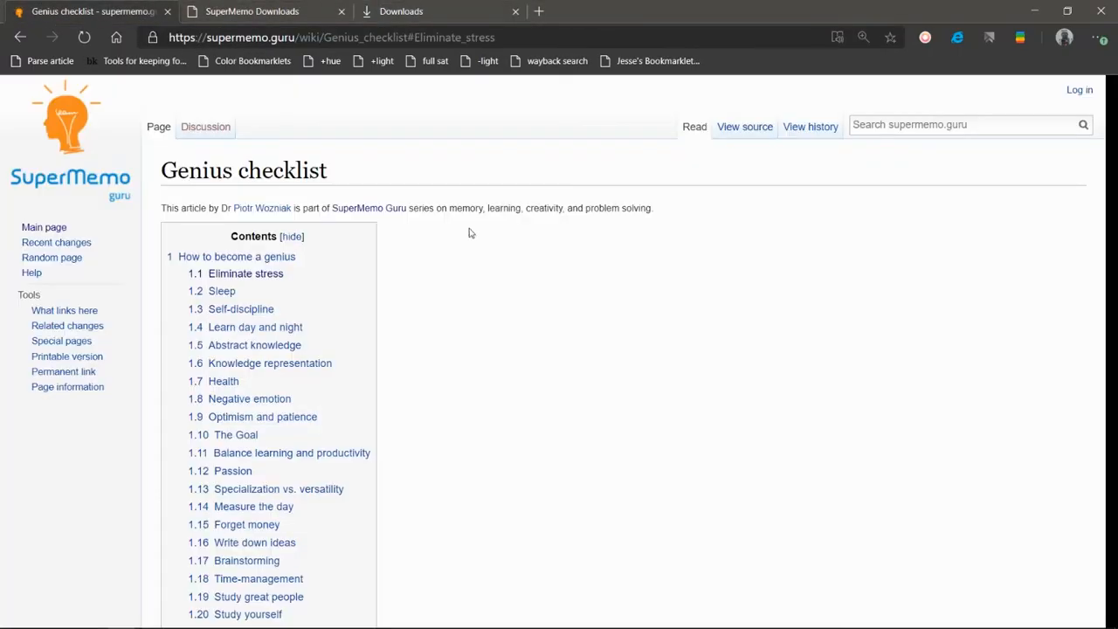
{"action": "scroll", "coordinate": [537, 288], "scroll_direction": "down", "scroll_amount": 10}
{"action": "scroll", "coordinate": [570, 323], "scroll_direction": "down", "scroll_amount": 8}
{"action": "scroll", "coordinate": [550, 349], "scroll_direction": "up", "scroll_amount": 15}
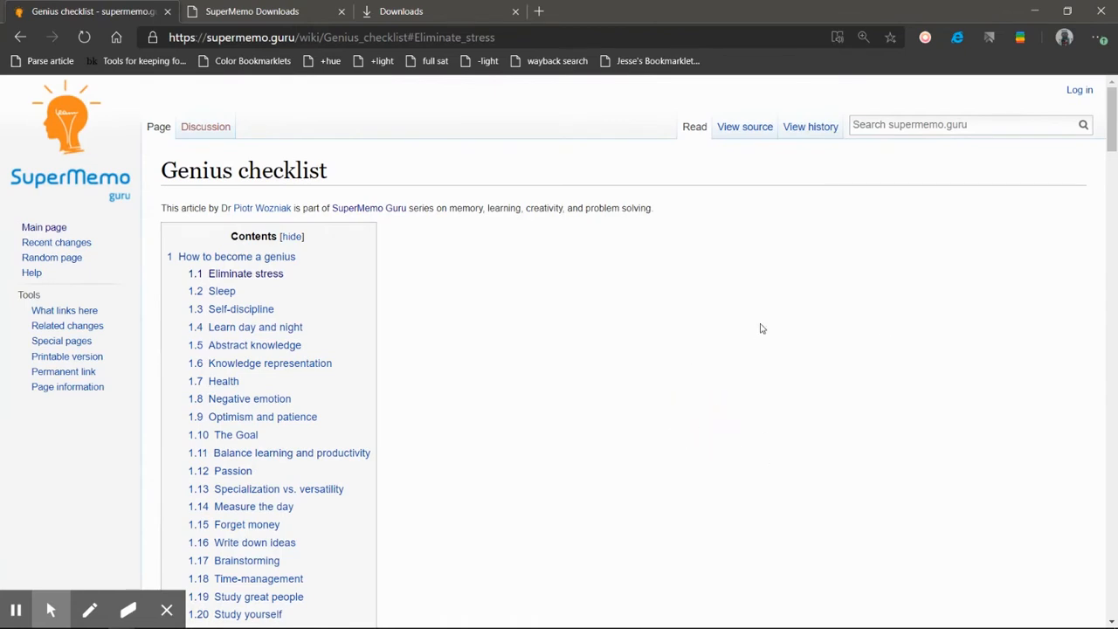
Copy the entire Genius checklist page and paste it into the blank topic in SuperMemo.
{"action": "key", "text": "ctrl+a"}
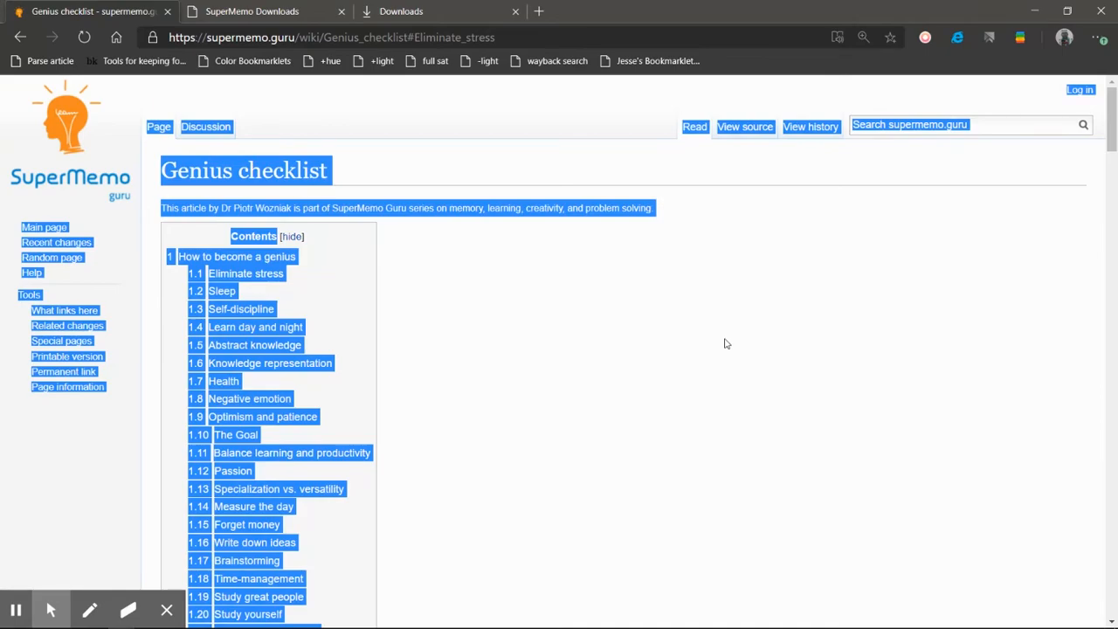
{"action": "key", "text": "alt+Tab"}
{"action": "key", "text": "ctrl+v"}
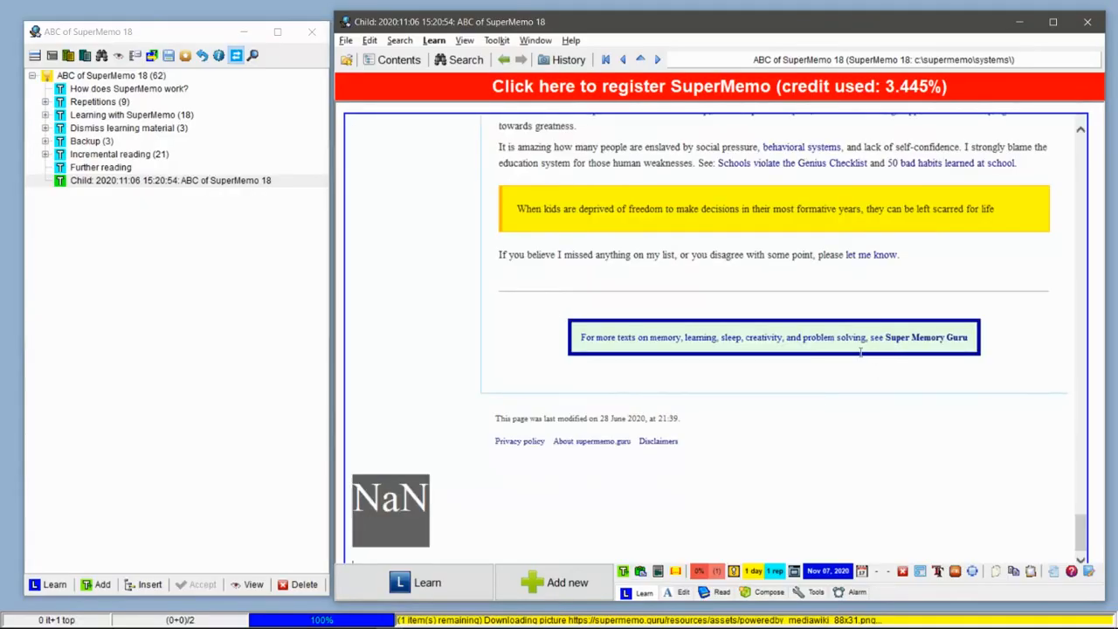
Look through the pasted article, from its table of contents to the How to become a genius section.
{"action": "scroll", "coordinate": [961, 408], "scroll_direction": "up", "scroll_amount": 5}
{"action": "mouse_move", "coordinate": [1084, 492]}
{"action": "left_mouse_down"}
{"action": "mouse_move", "coordinate": [1108, 318]}
{"action": "mouse_move", "coordinate": [1102, 153]}
{"action": "left_mouse_up"}
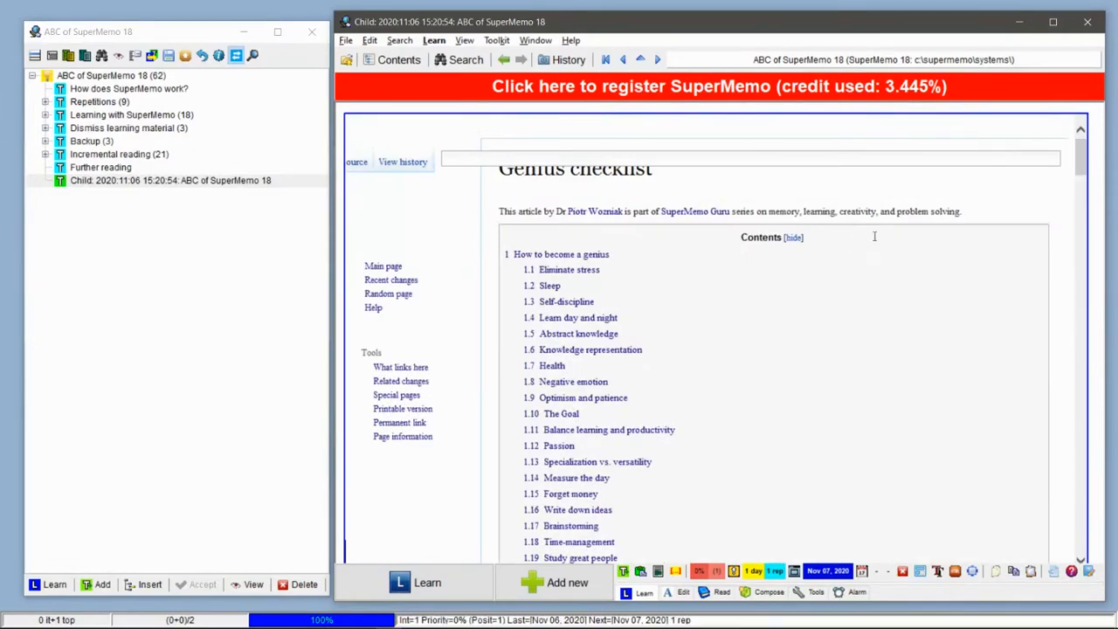
{"action": "scroll", "coordinate": [854, 246], "scroll_direction": "down", "scroll_amount": 10}
{"action": "scroll", "coordinate": [786, 227], "scroll_direction": "up", "scroll_amount": 5}
{"action": "scroll", "coordinate": [743, 214], "scroll_direction": "down", "scroll_amount": 1}
{"action": "scroll", "coordinate": [689, 200], "scroll_direction": "up", "scroll_amount": 5}
{"action": "scroll", "coordinate": [689, 199], "scroll_direction": "up", "scroll_amount": 3}
{"action": "scroll", "coordinate": [647, 262], "scroll_direction": "down", "scroll_amount": 10}
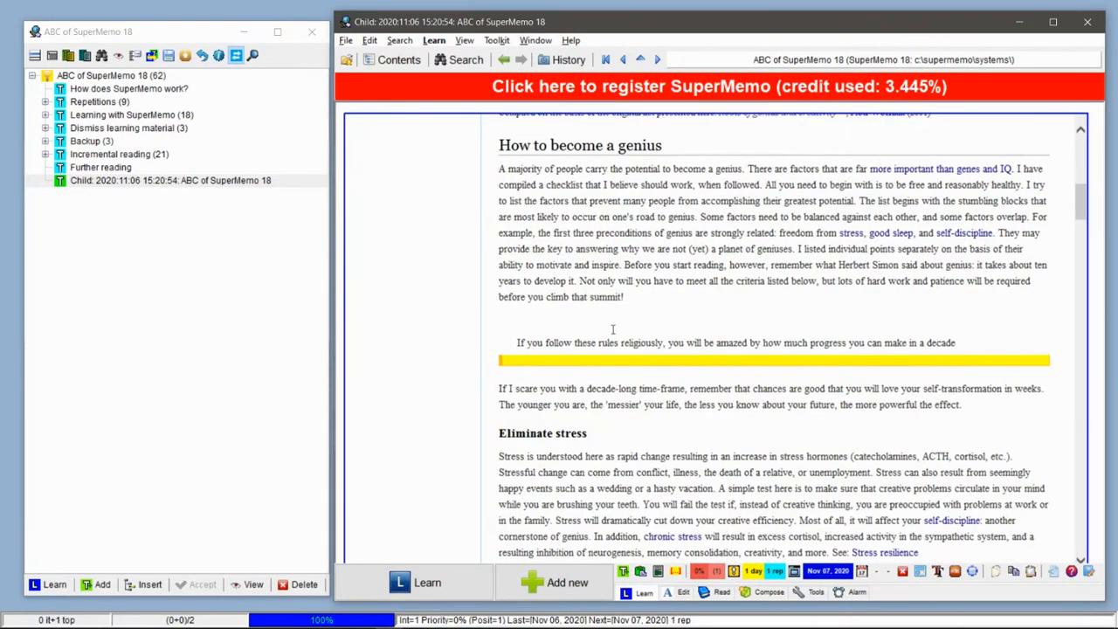
{"action": "scroll", "coordinate": [611, 331], "scroll_direction": "up", "scroll_amount": 4}
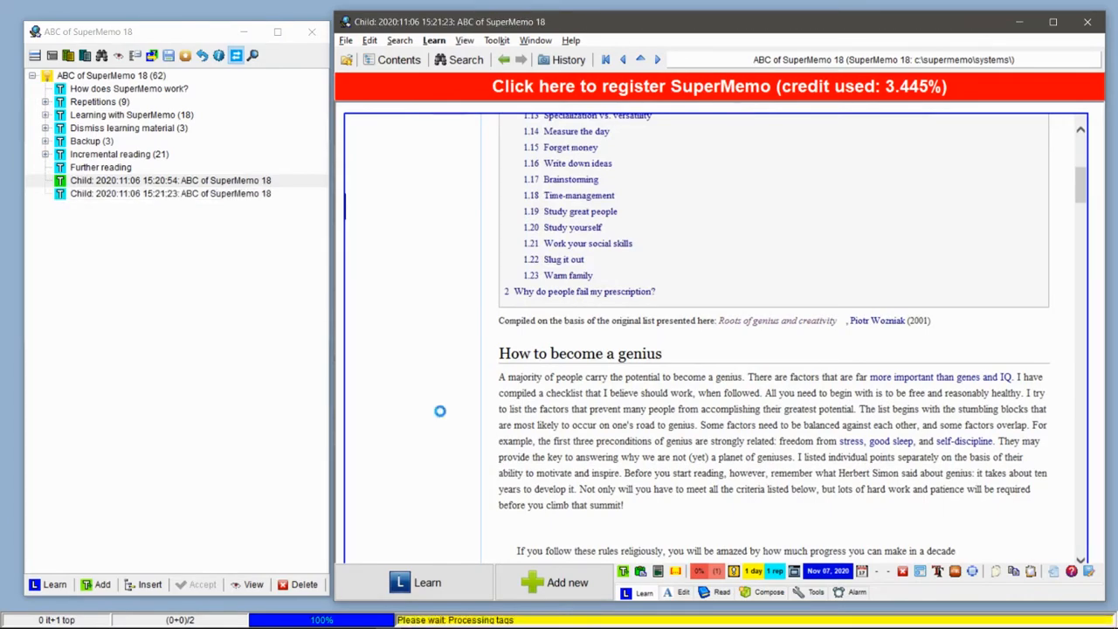
Reopen the Genius checklist topic and extract the sentence "A majority of people carry the potential to become a genius.".
{"action": "left_click", "coordinate": [149, 183]}
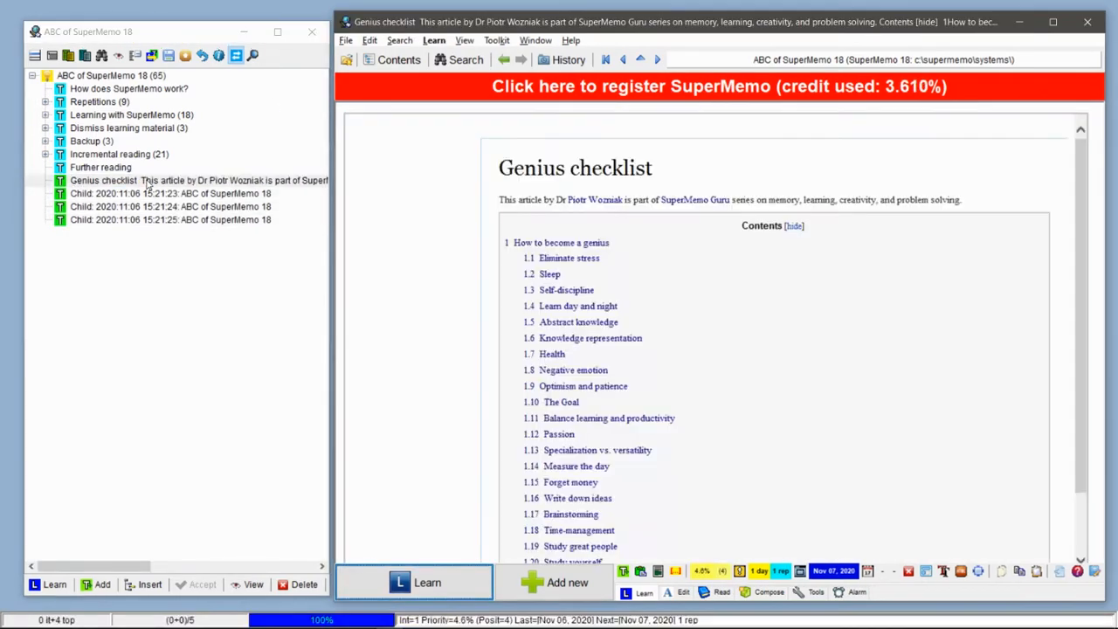
{"action": "scroll", "coordinate": [802, 332], "scroll_direction": "down", "scroll_amount": 10}
{"action": "scroll", "coordinate": [797, 333], "scroll_direction": "up", "scroll_amount": 1}
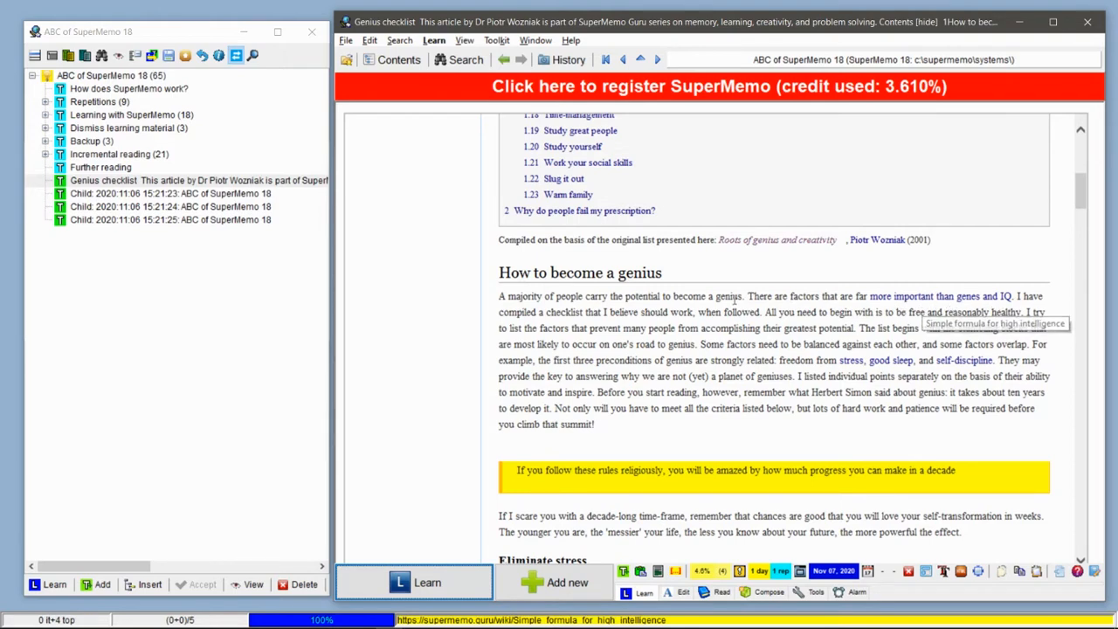
{"action": "left_click", "coordinate": [501, 296]}
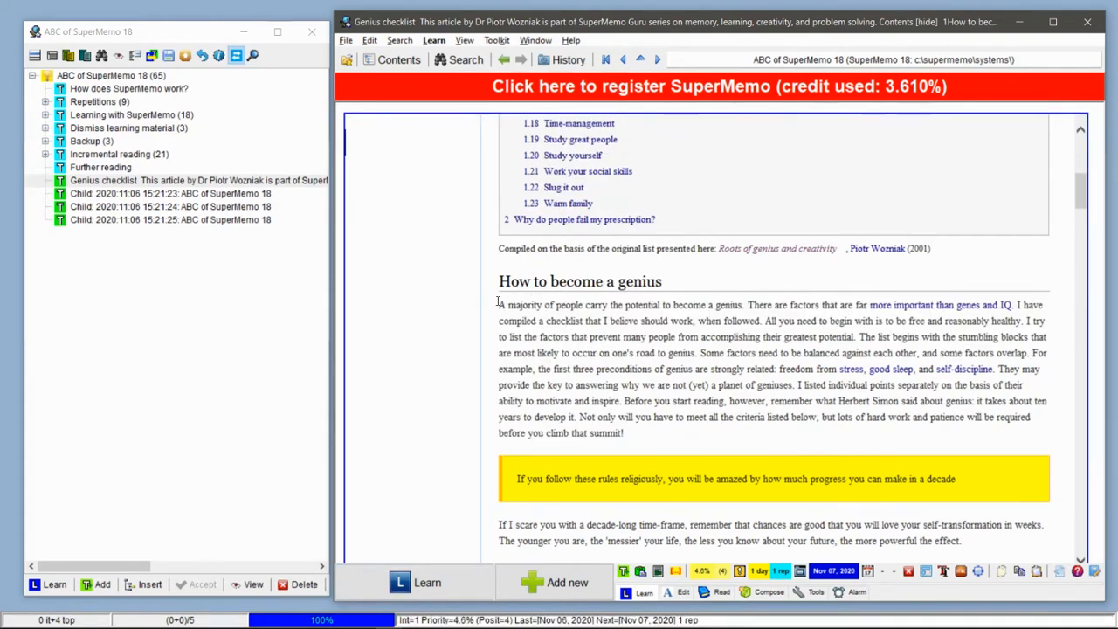
{"action": "left_click_drag", "start_coordinate": [501, 305], "coordinate": [745, 303]}
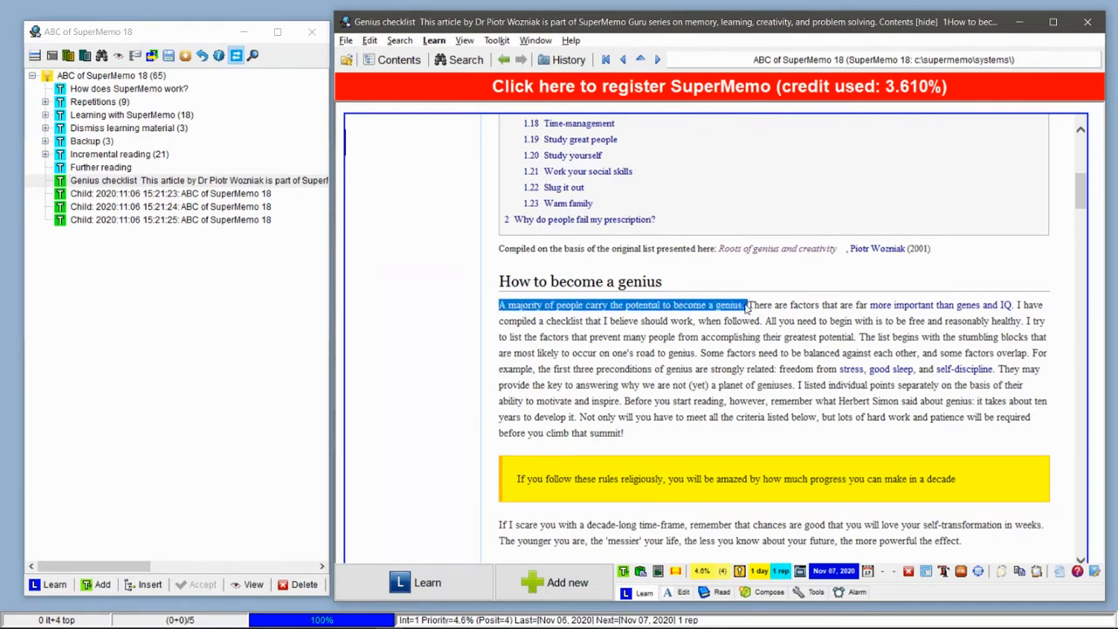
{"action": "key", "text": "alt+x"}
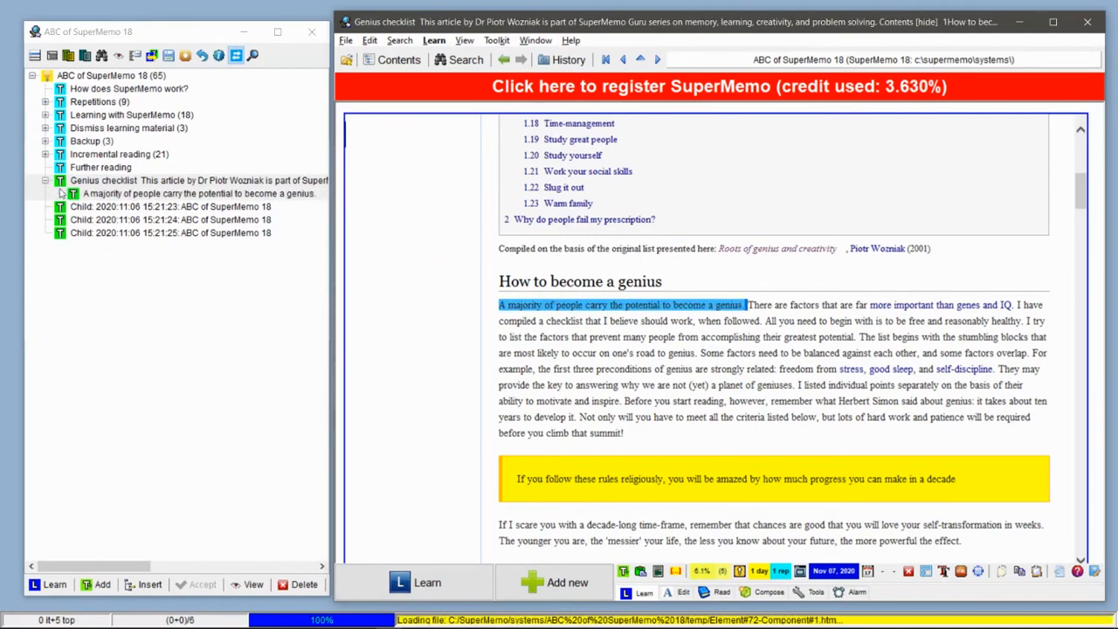
Open the extracted sentence and create a cloze deletion on the words "A majority".
{"action": "left_click", "coordinate": [81, 194]}
{"action": "left_click_drag", "start_coordinate": [699, 201], "coordinate": [624, 194]}
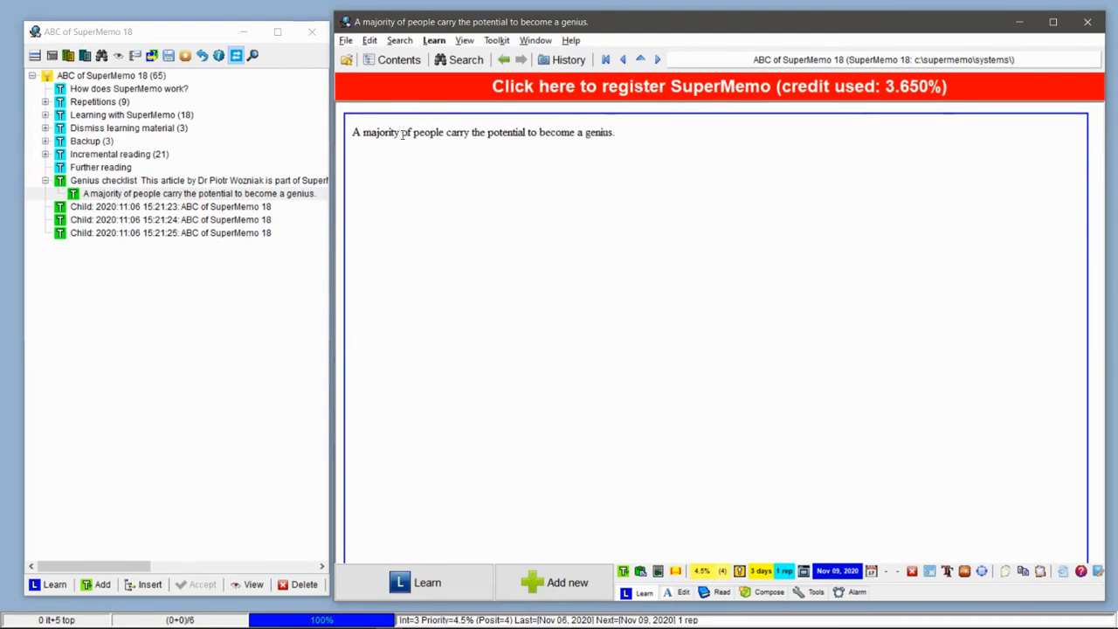
{"action": "left_click_drag", "start_coordinate": [402, 132], "coordinate": [363, 131]}
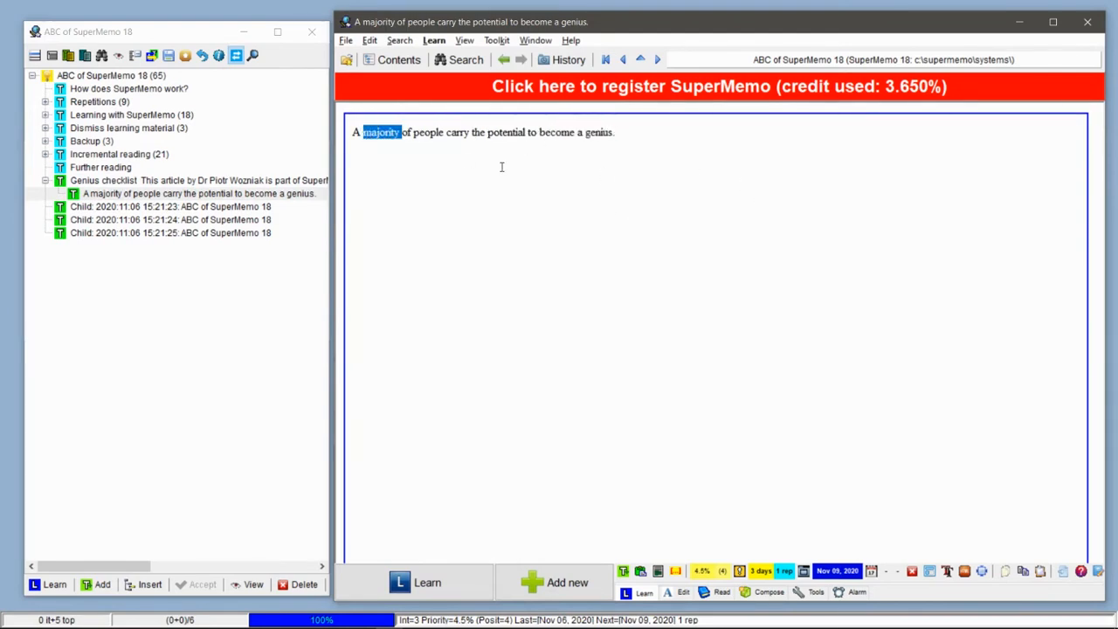
{"action": "left_click", "coordinate": [400, 132]}
{"action": "left_click_drag", "start_coordinate": [401, 131], "coordinate": [345, 121]}
{"action": "key", "text": "alt+z"}
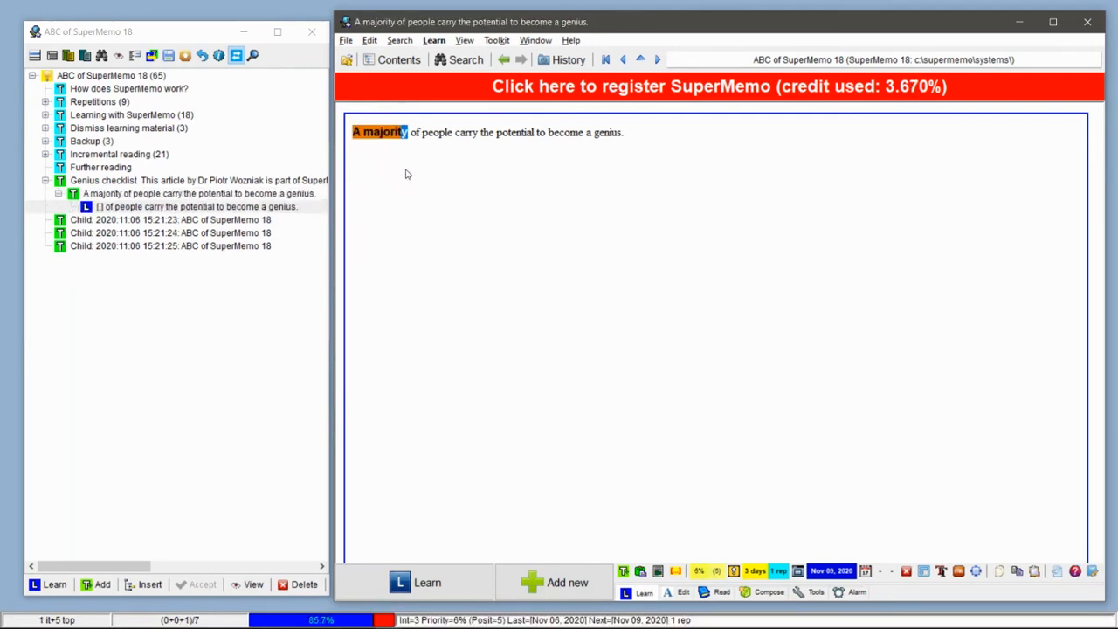
Review the new cloze item, revealing its answer and grading it with the thumbs-up rating.
{"action": "key", "text": "alt+Left"}
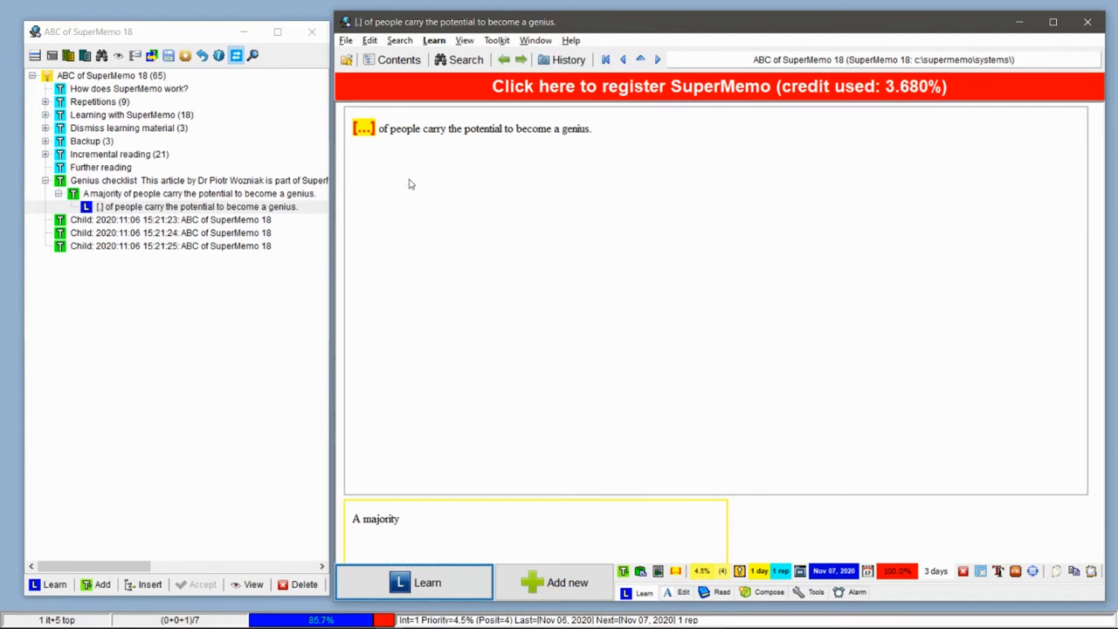
{"action": "key", "text": "Return"}
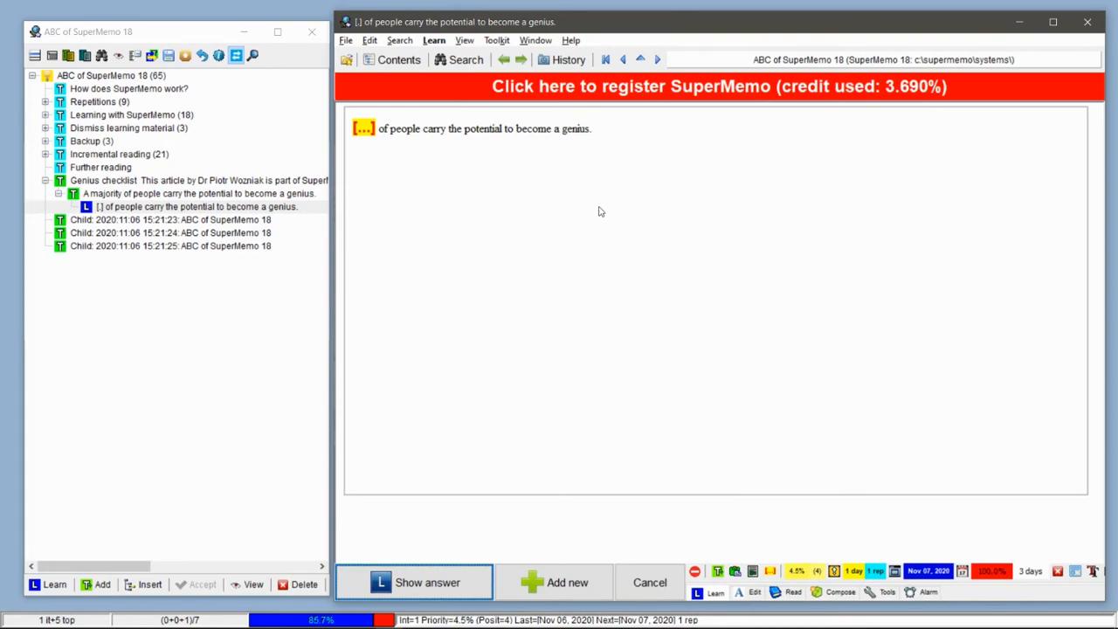
{"action": "key", "text": "Return"}
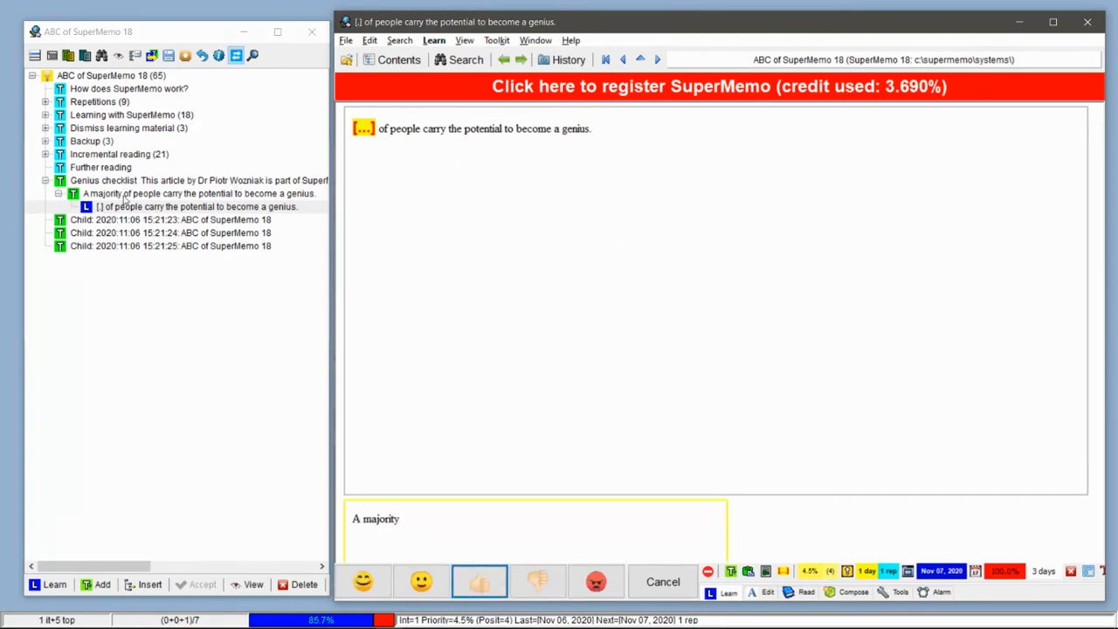
{"action": "key", "text": "Return"}
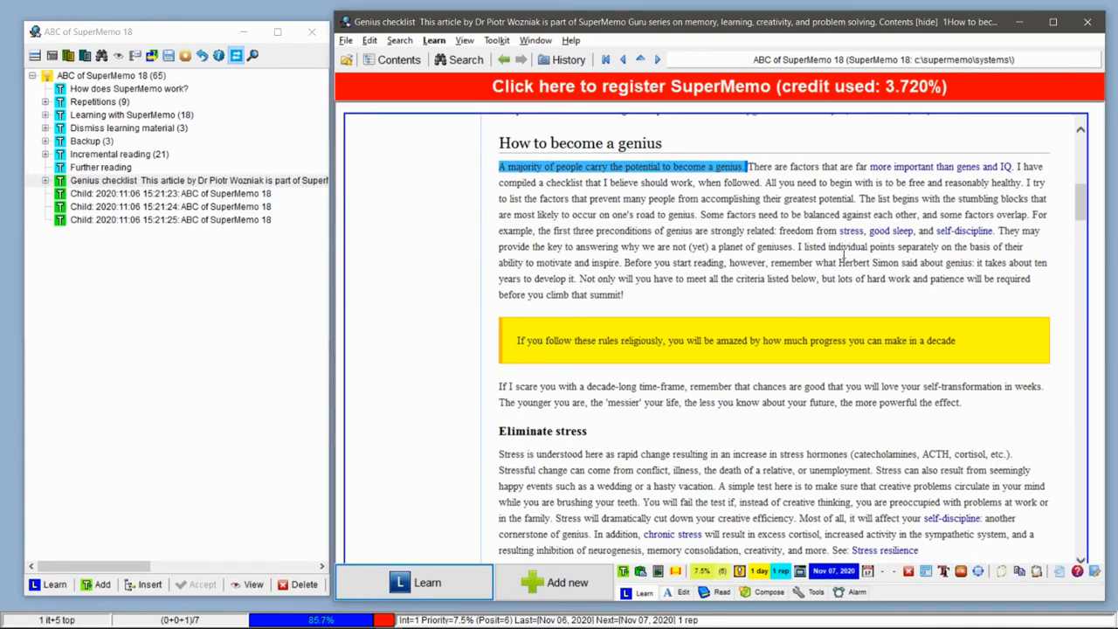
Extract the article sentence "For example, the first three preconditions of genius are strongly related: freedom from stress, good sleep, and self-discipline.".
{"action": "right_click", "coordinate": [789, 200]}
{"action": "left_click", "coordinate": [702, 199]}
{"action": "left_click_drag", "start_coordinate": [1032, 214], "coordinate": [996, 231]}
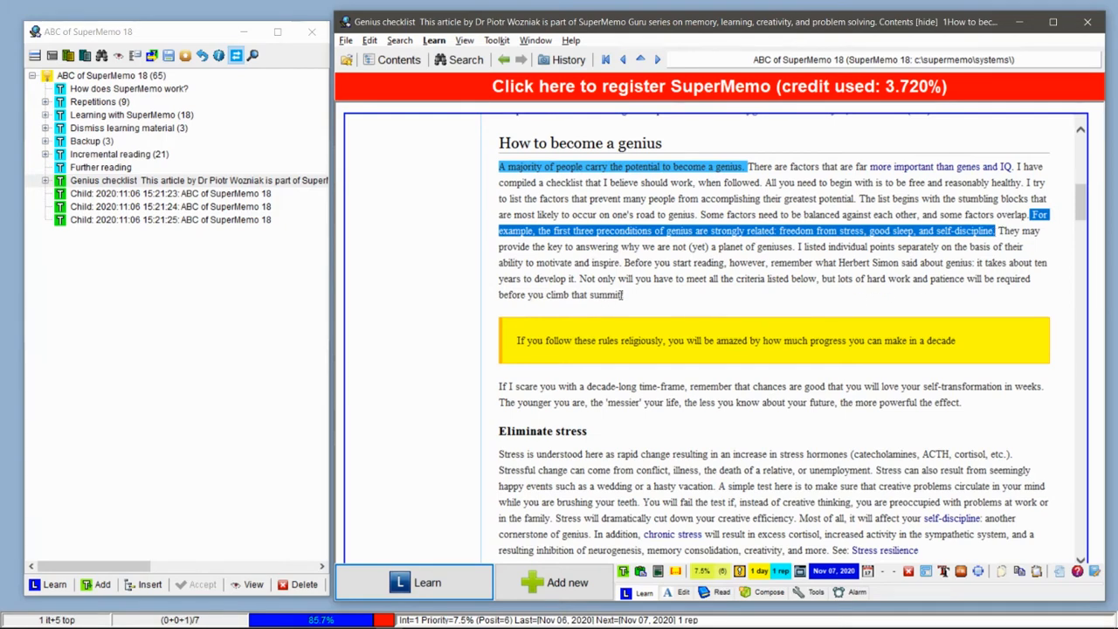
{"action": "key", "text": "alt+x"}
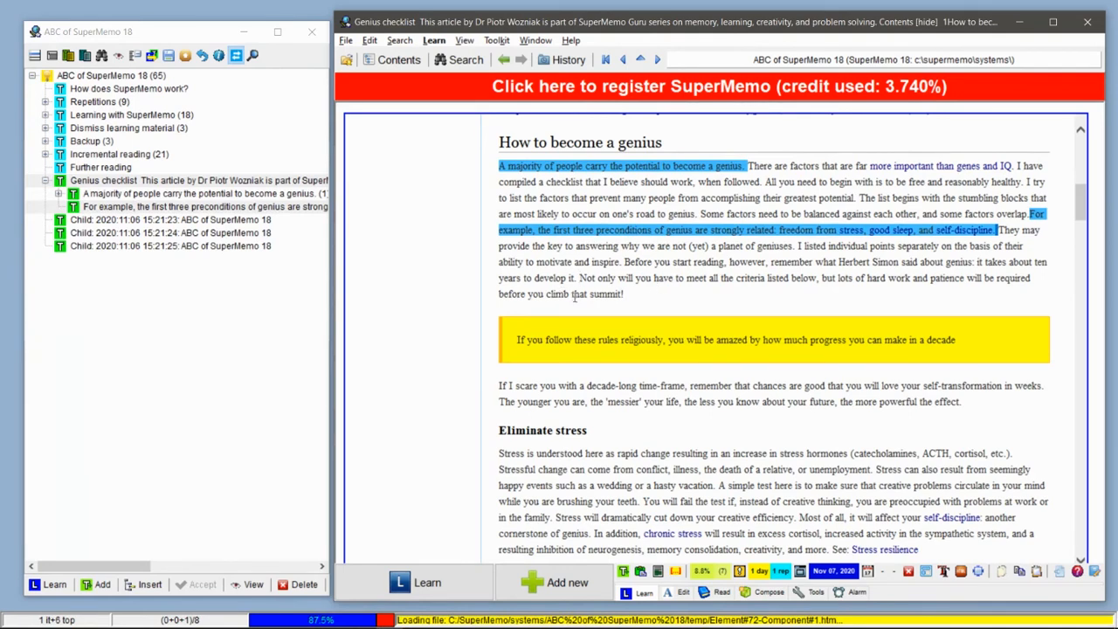
Extract the yellow-boxed sentence beginning "If you follow these rules religiously" and create a cloze deletion on its last word, "decade".
{"action": "scroll", "coordinate": [574, 297], "scroll_direction": "down", "scroll_amount": 3}
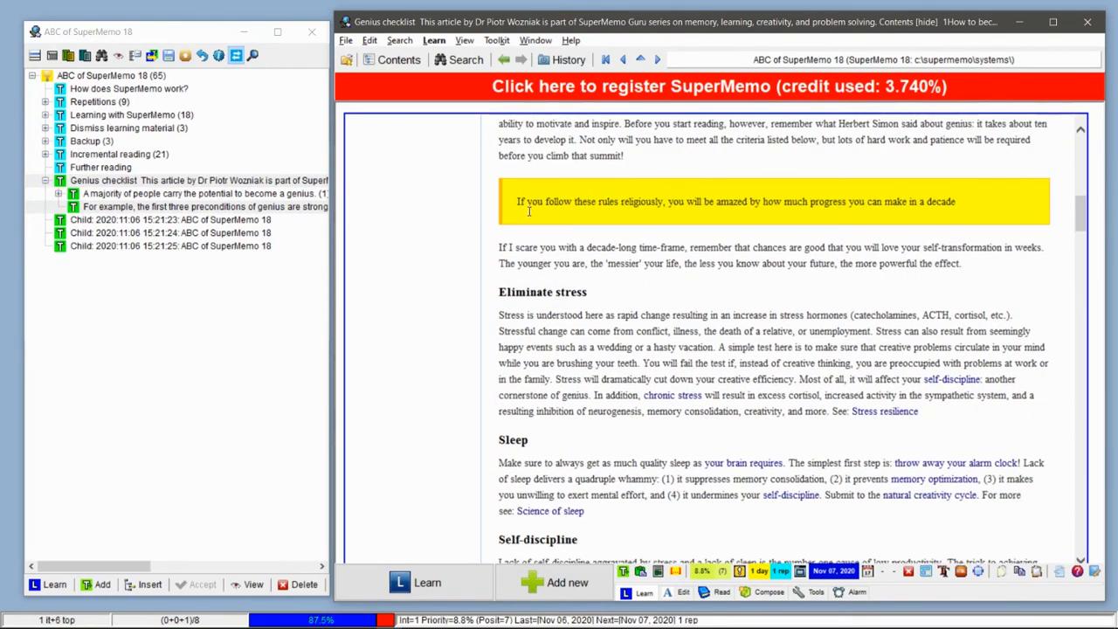
{"action": "left_click_drag", "start_coordinate": [513, 202], "coordinate": [1037, 205]}
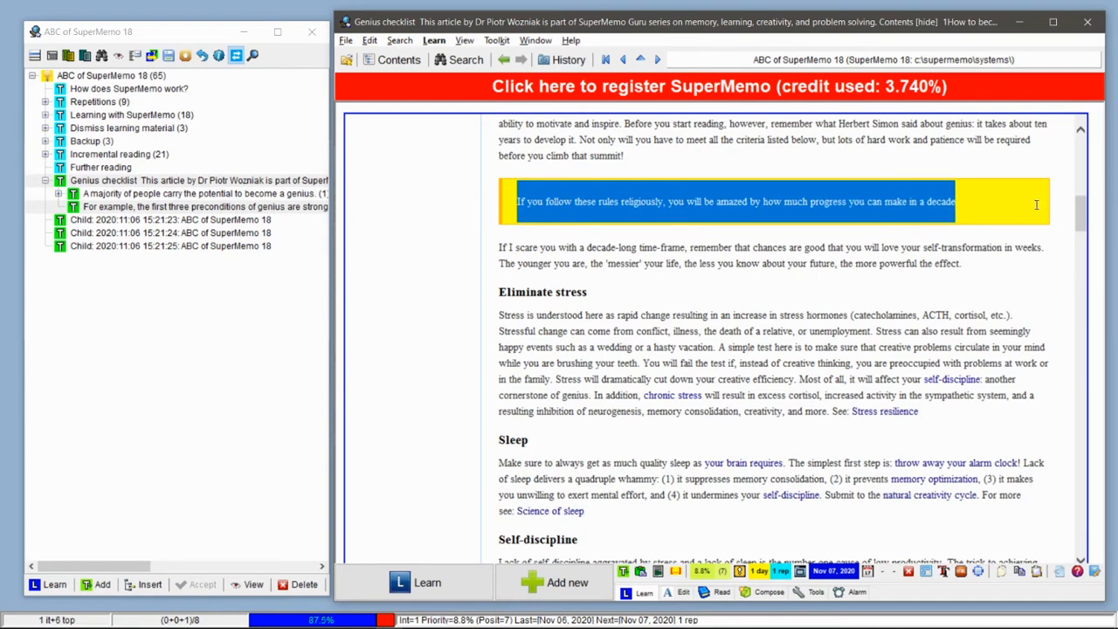
{"action": "key", "text": "alt+x"}
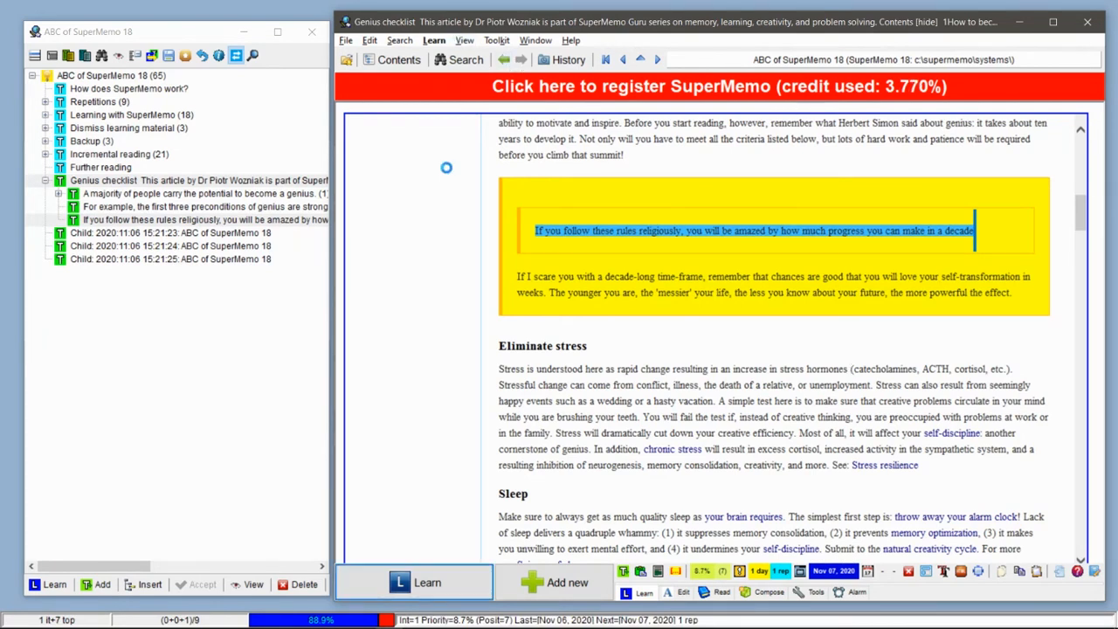
{"action": "left_click_drag", "start_coordinate": [829, 150], "coordinate": [798, 152]}
{"action": "key", "text": "alt+z"}
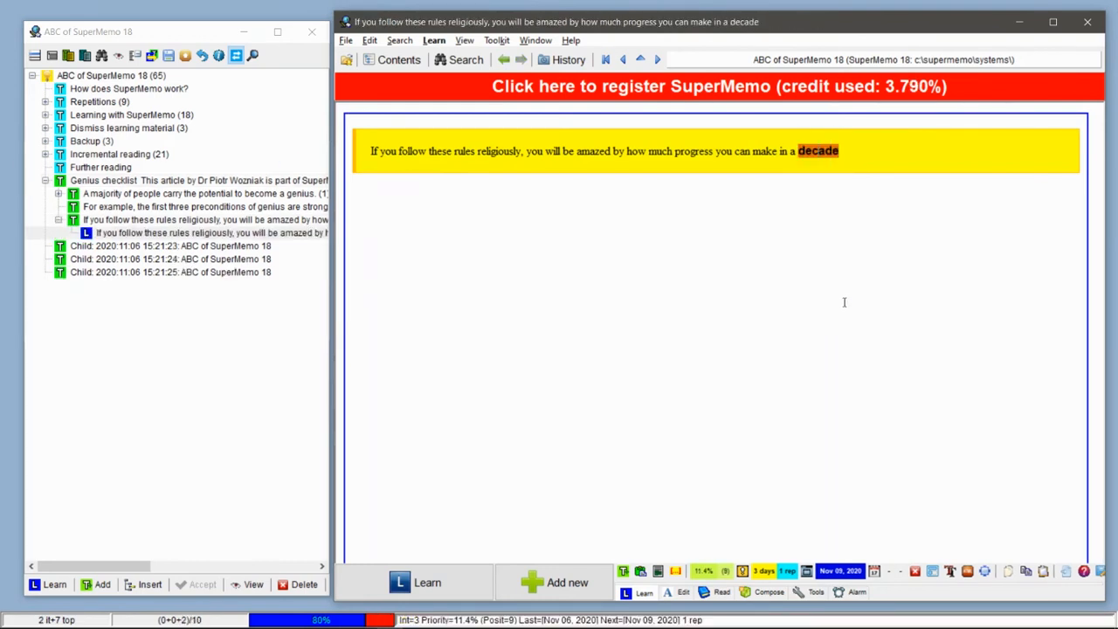
Review the "decade" cloze item, revealing its answer and grading it with the winking smiley rating.
{"action": "left_click", "coordinate": [406, 595]}
{"action": "left_click", "coordinate": [400, 583]}
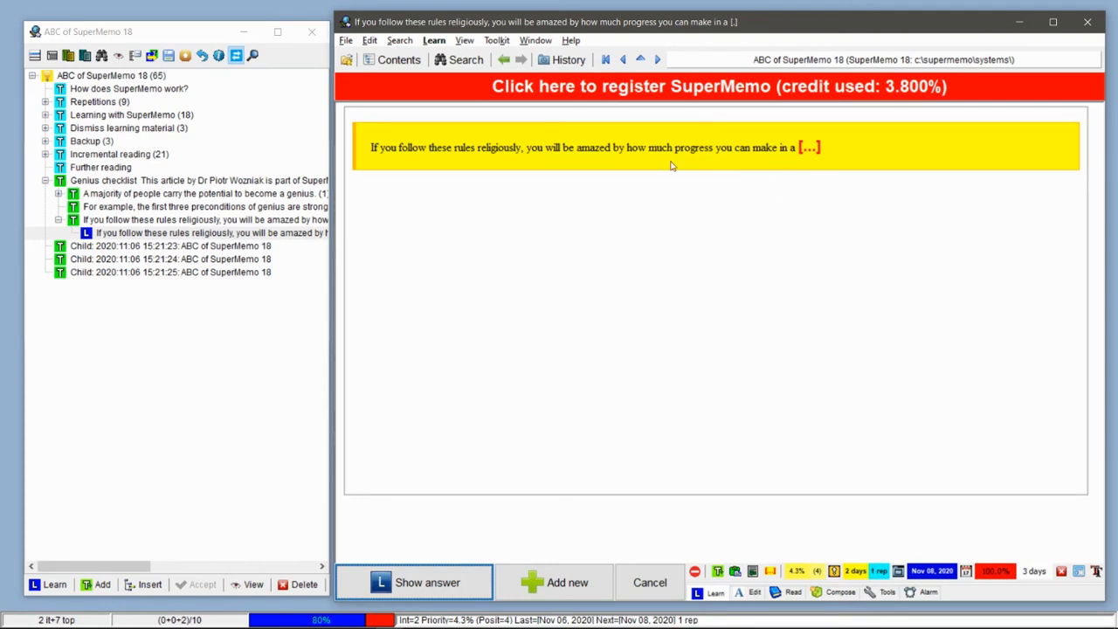
{"action": "left_click", "coordinate": [406, 584]}
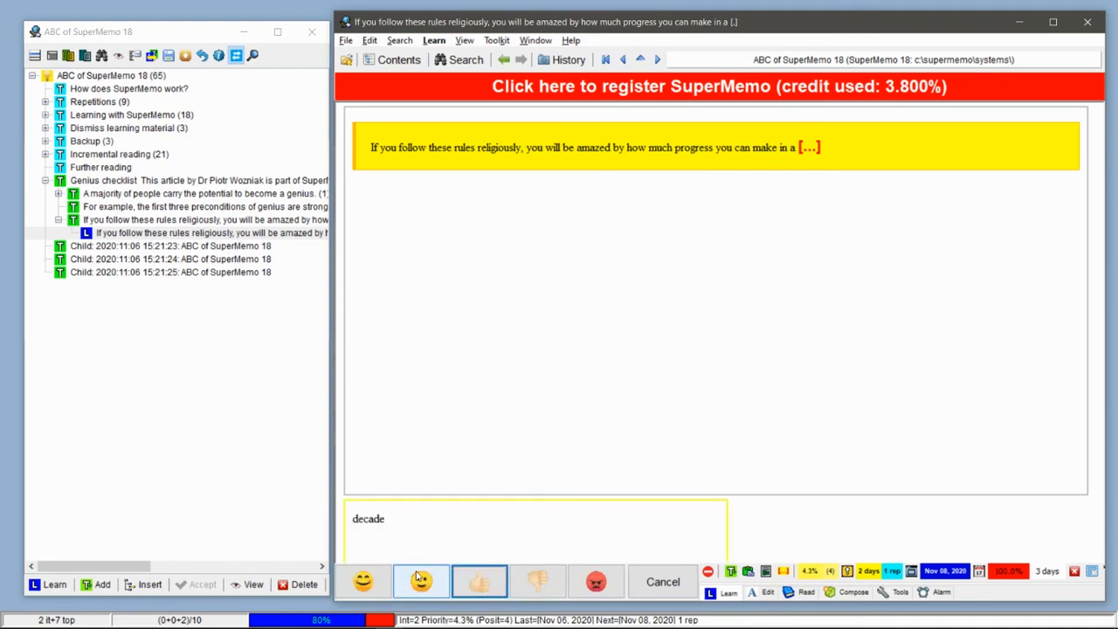
{"action": "left_click", "coordinate": [418, 581]}
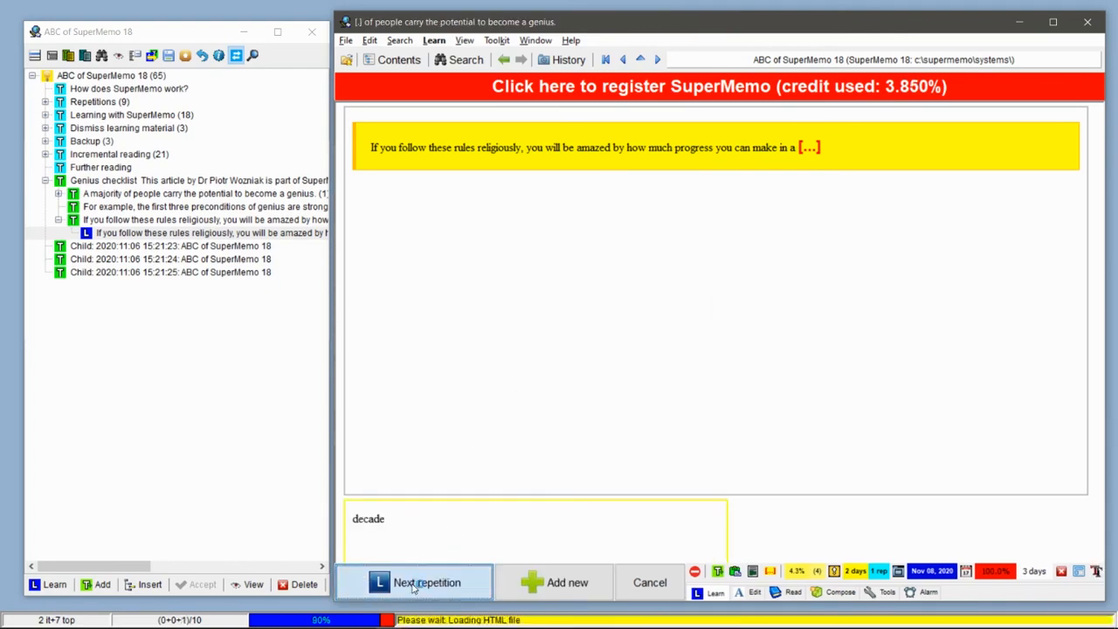